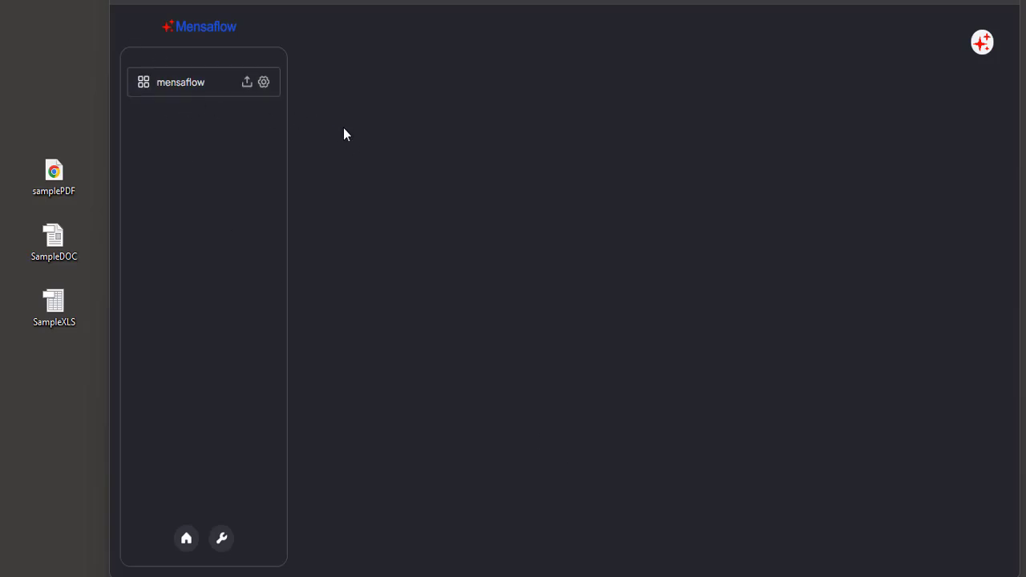
Upload samplePDF, SampleDOC and SampleXLS from the desktop to My Documents through the mensaflow workspace's document manager
click(248, 84)
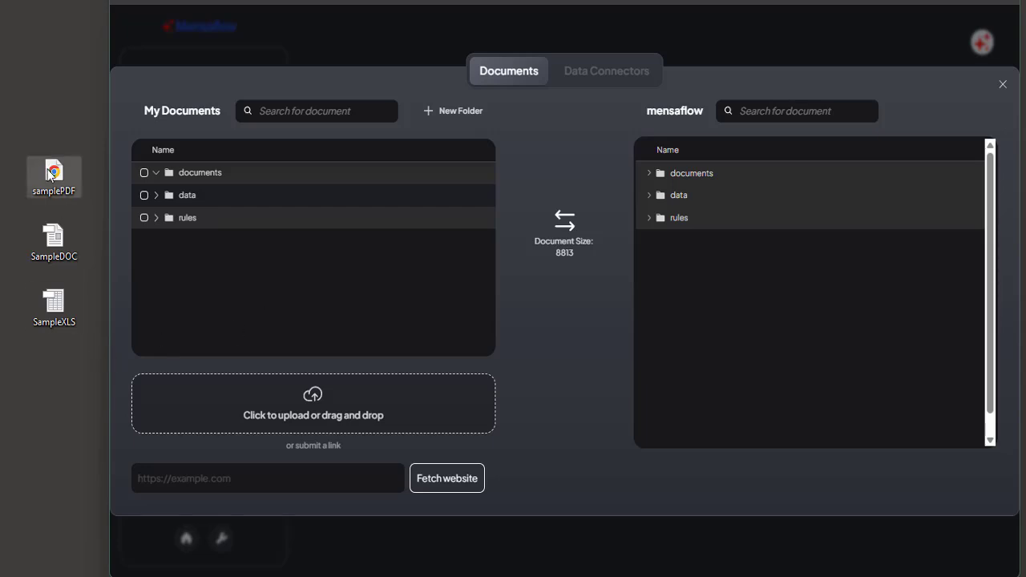
drag(64, 176, 259, 415)
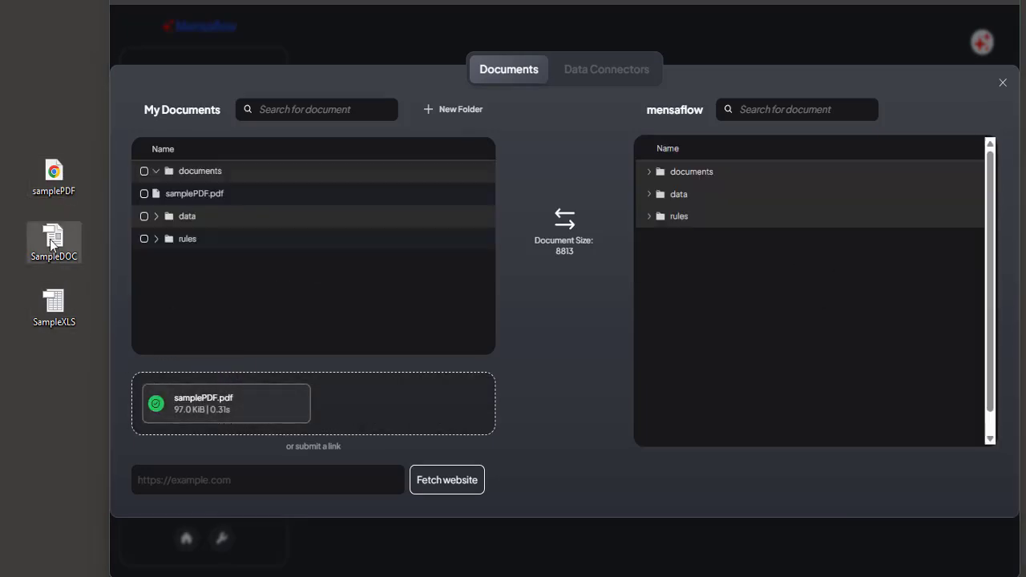
drag(53, 240, 344, 415)
click(54, 303)
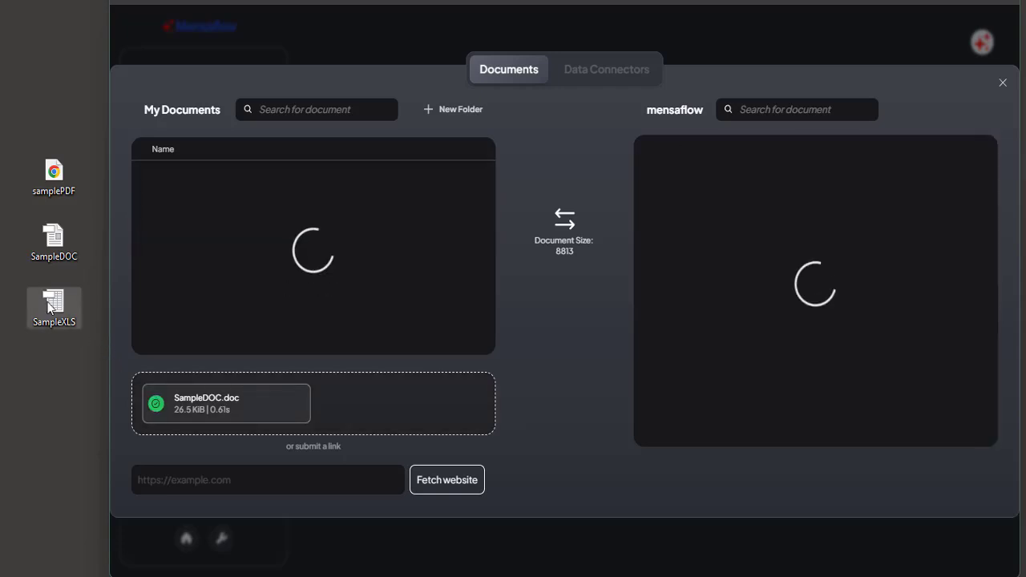
drag(53, 303, 392, 417)
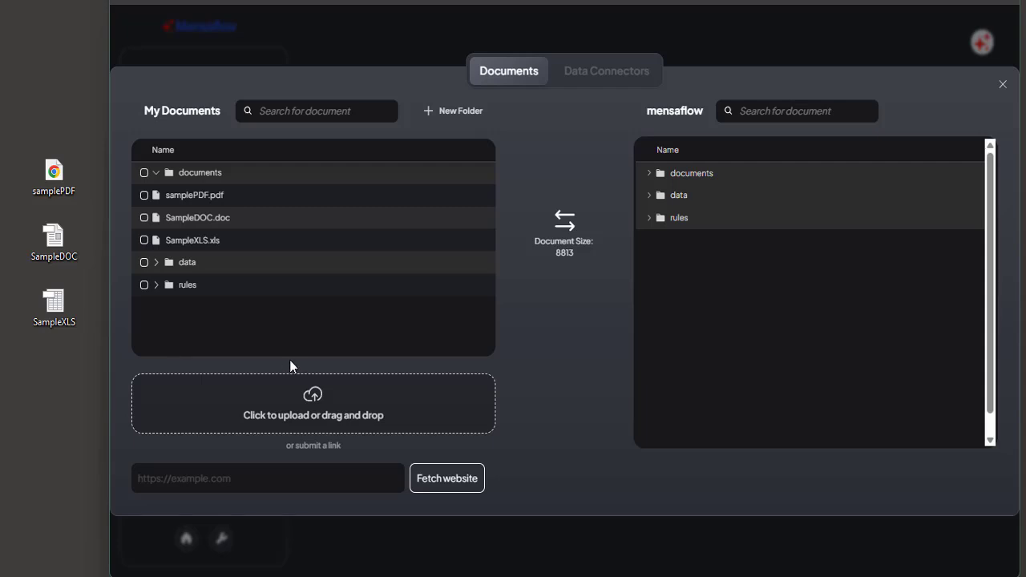
Fetch the web page whose link ends in "-mensaflow-offre-une-int-gration-fluide-avec-n8n_14.html" into My Documents
click(261, 473)
key(ctrl+v)
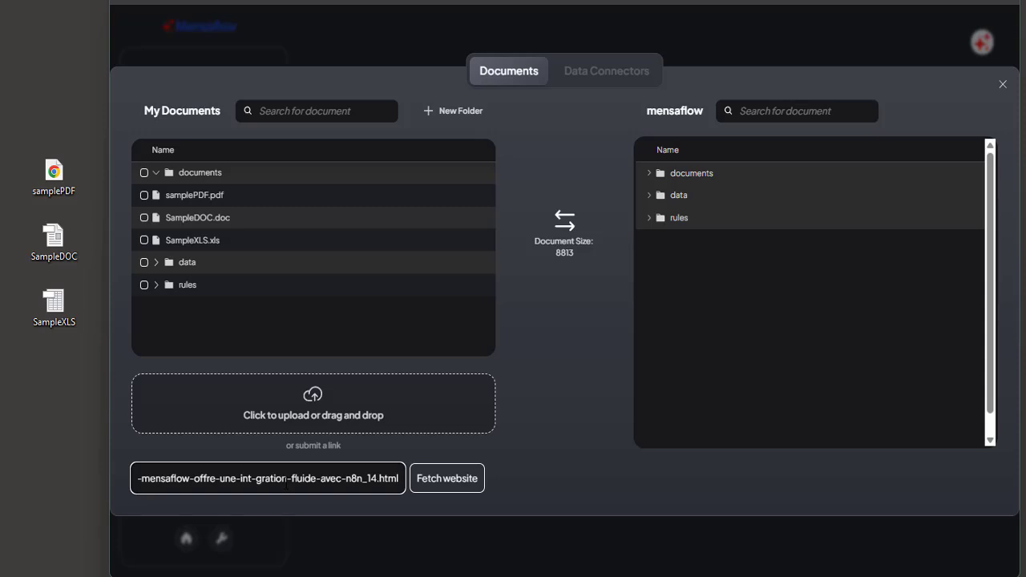
click(449, 479)
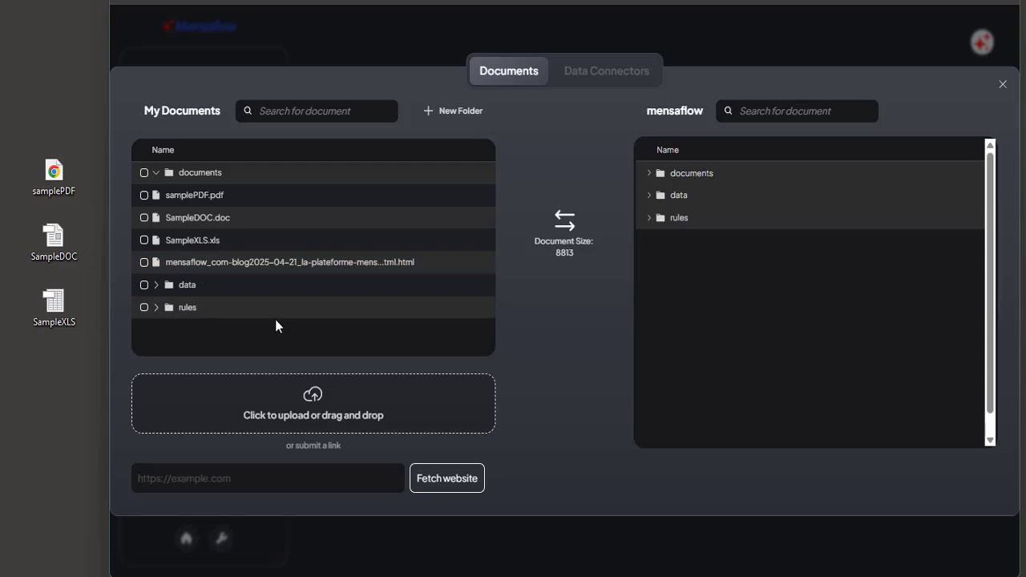
Move all files in the documents folder of My Documents to the data folder
click(144, 173)
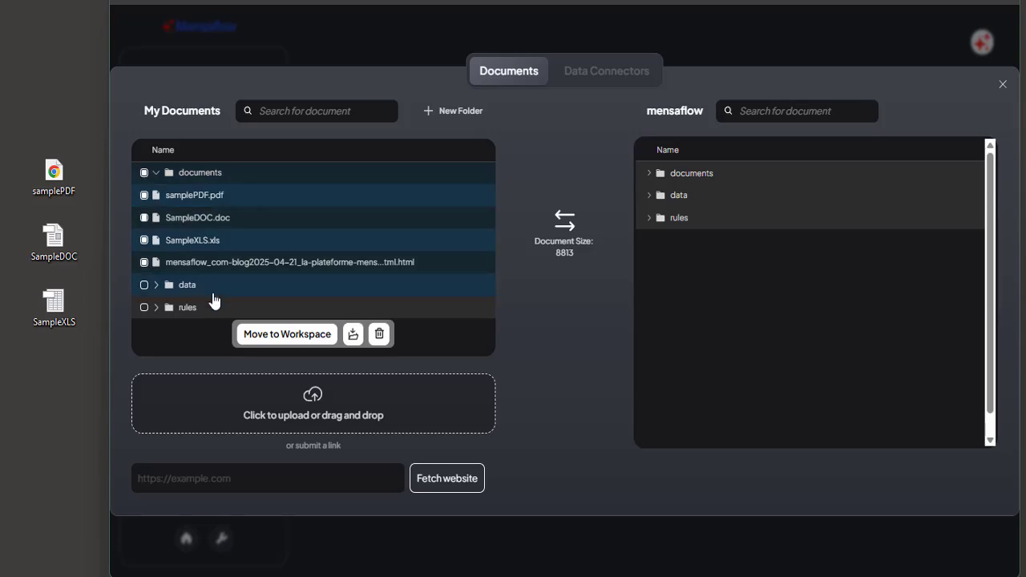
click(353, 334)
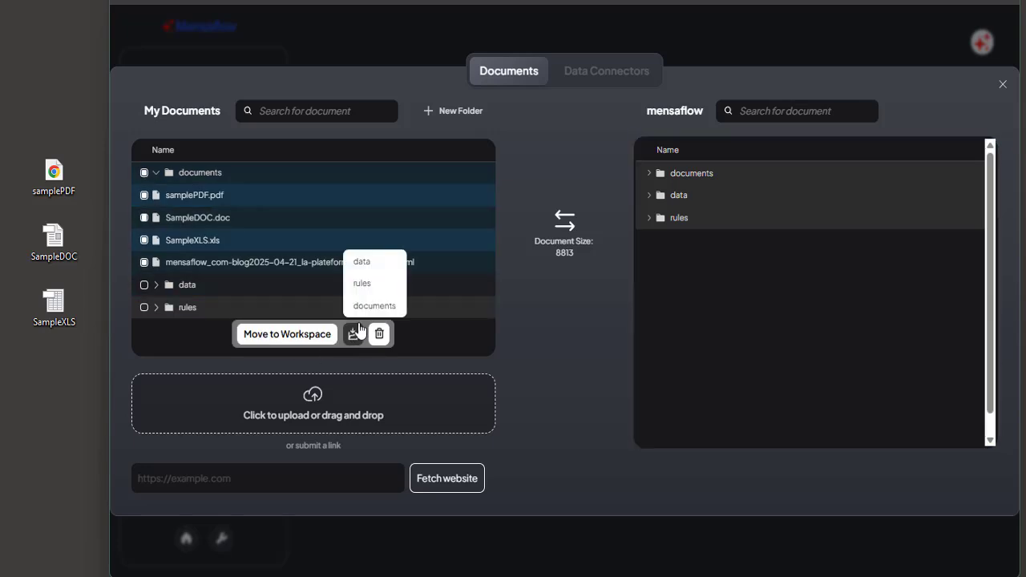
click(364, 263)
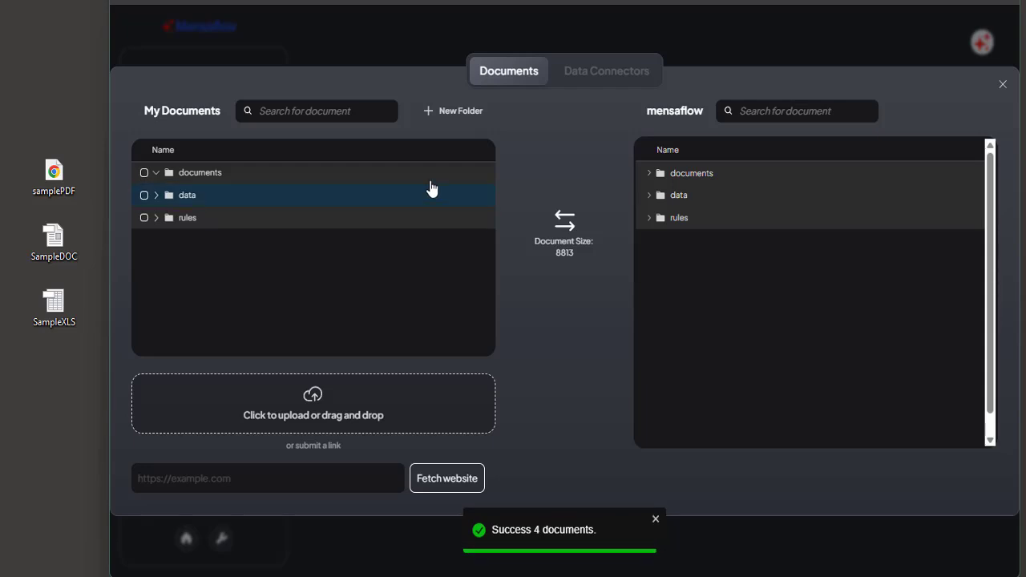
Create a new folder named "test" in My Documents
click(455, 121)
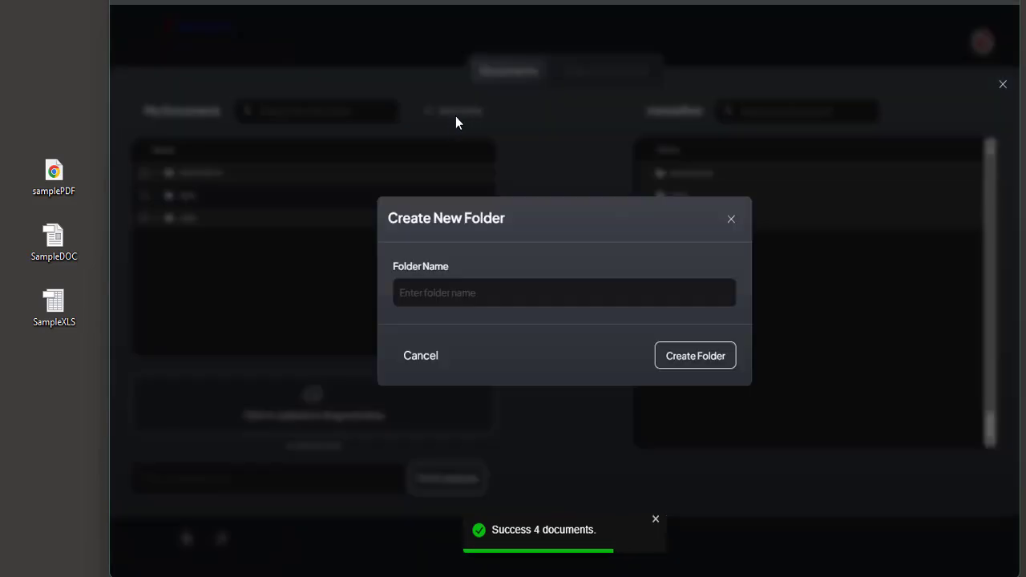
click(429, 293)
text(test)
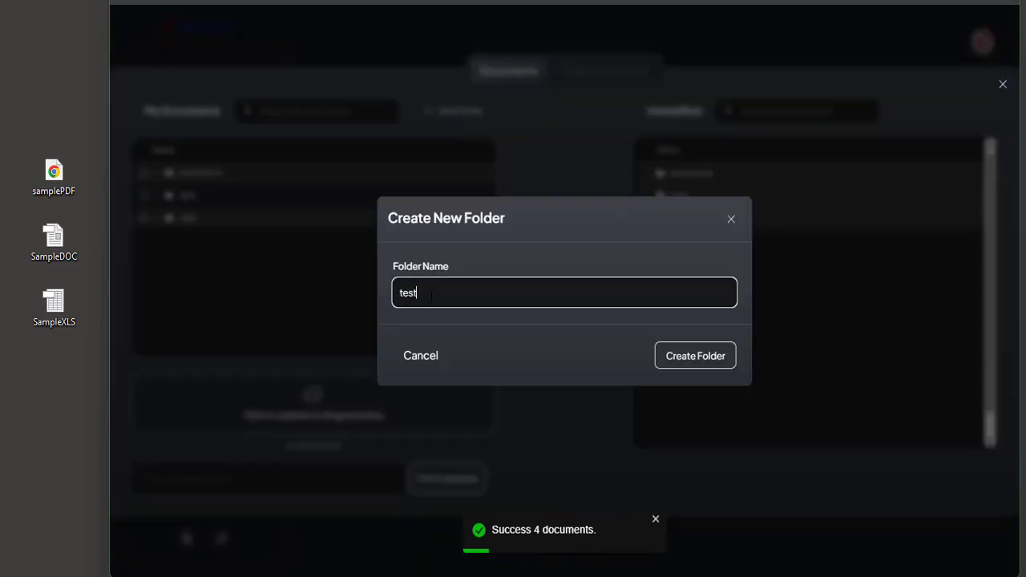
click(695, 358)
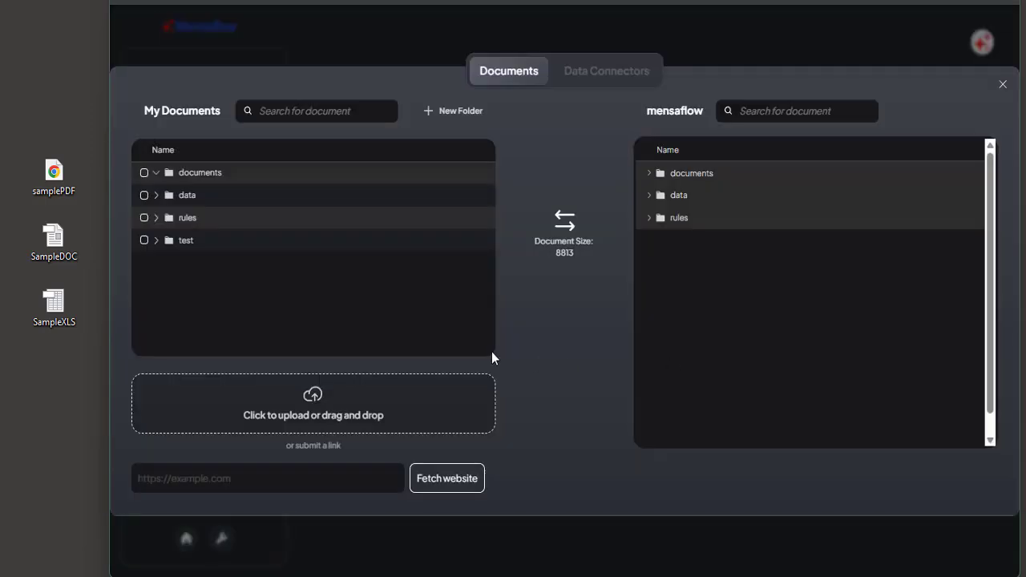
Move all files of the test folder to the mensaflow workspace, then save and embed them
click(155, 239)
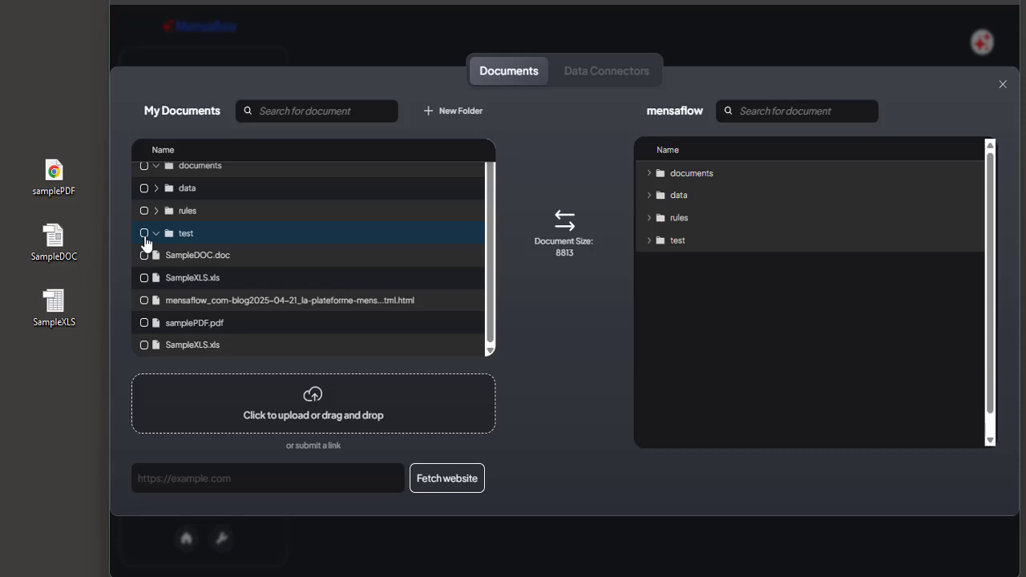
click(145, 237)
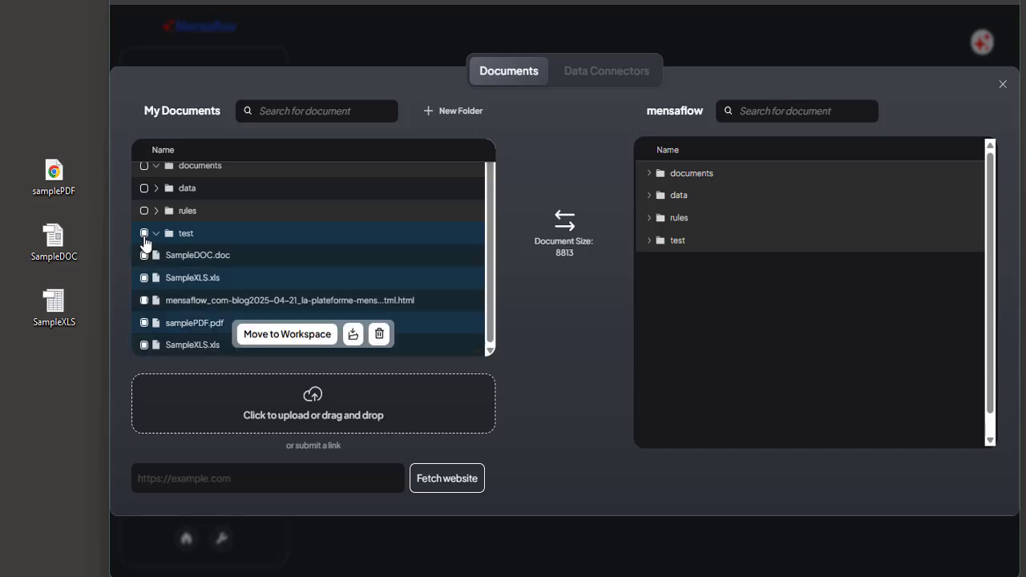
click(320, 343)
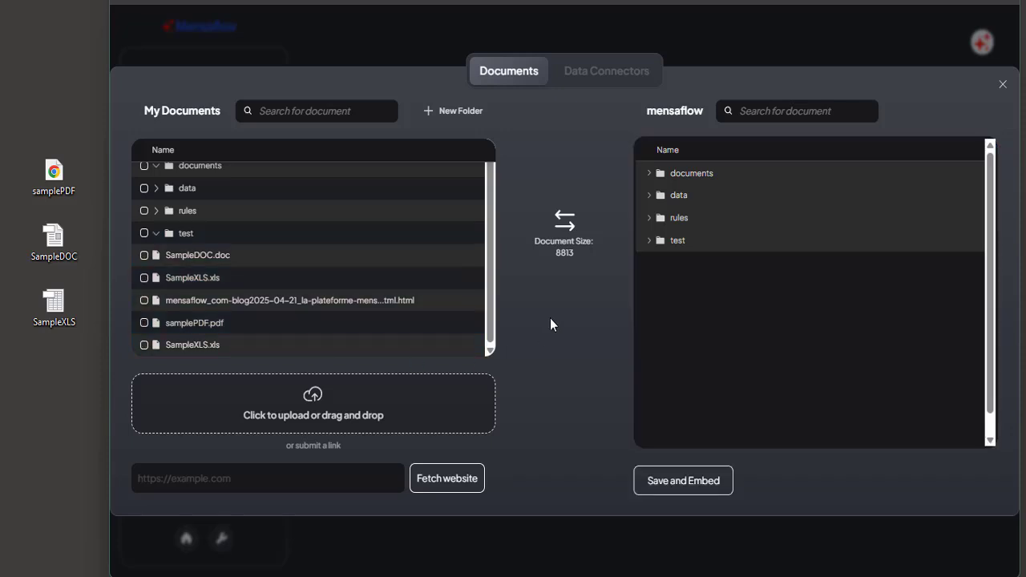
click(650, 240)
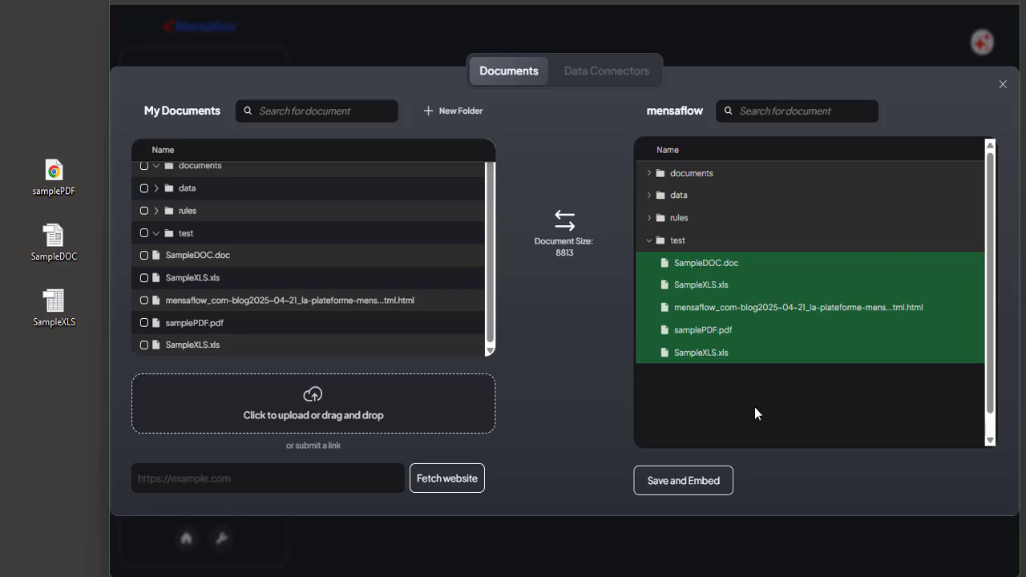
click(708, 481)
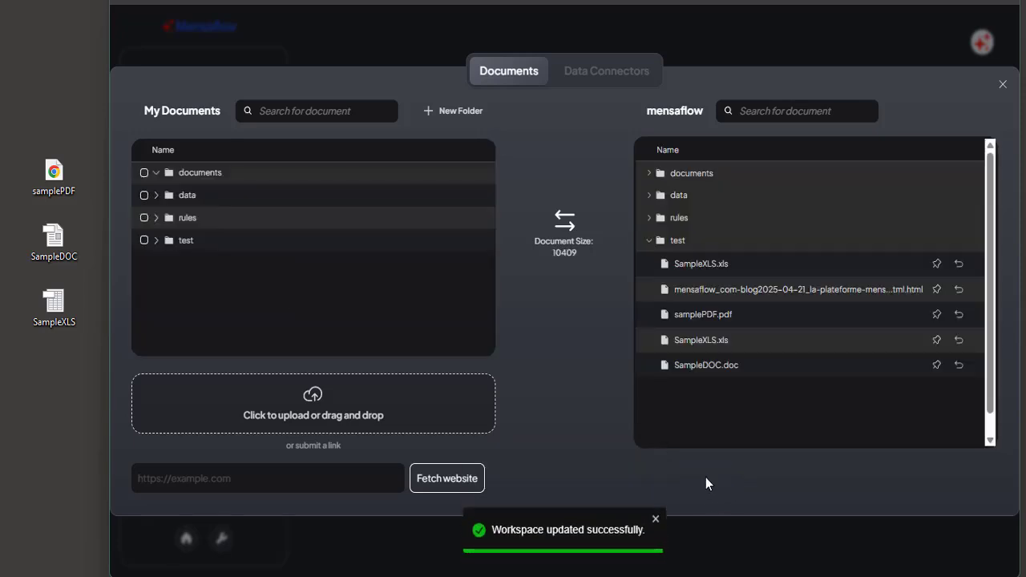
Collapse the workspace's test folder and view the available data connectors before returning to the documents
click(656, 243)
click(153, 243)
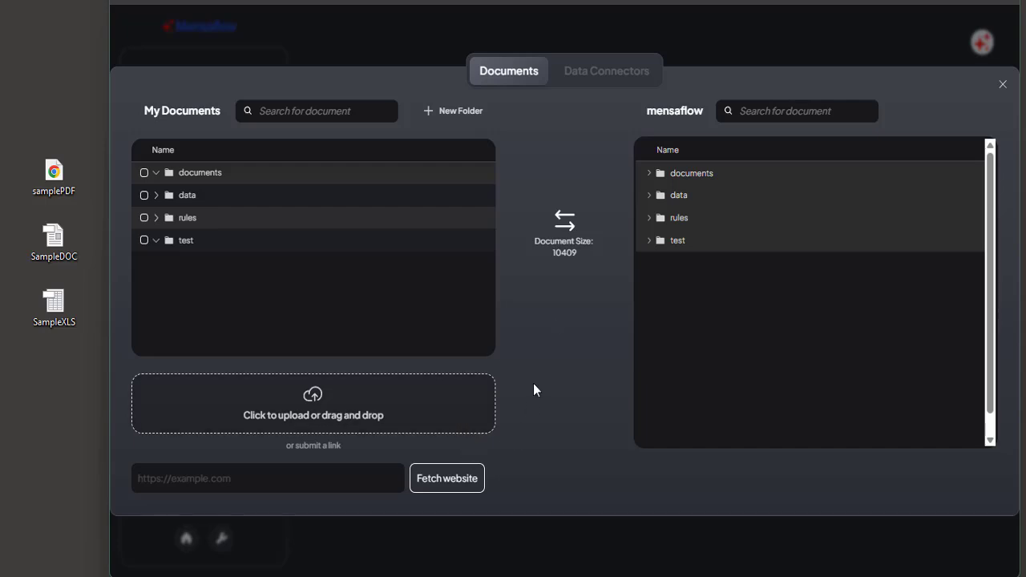
click(590, 71)
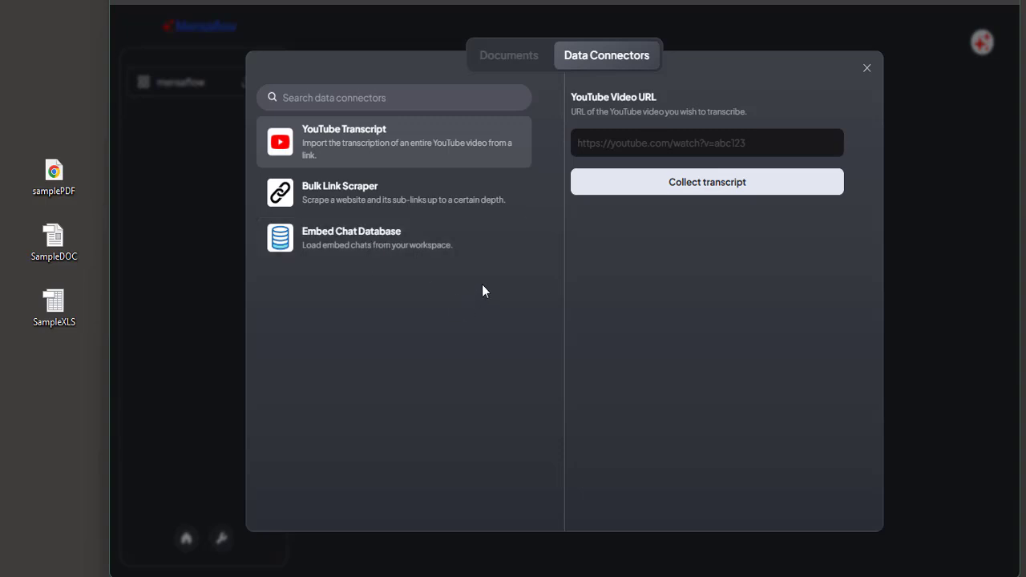
click(518, 62)
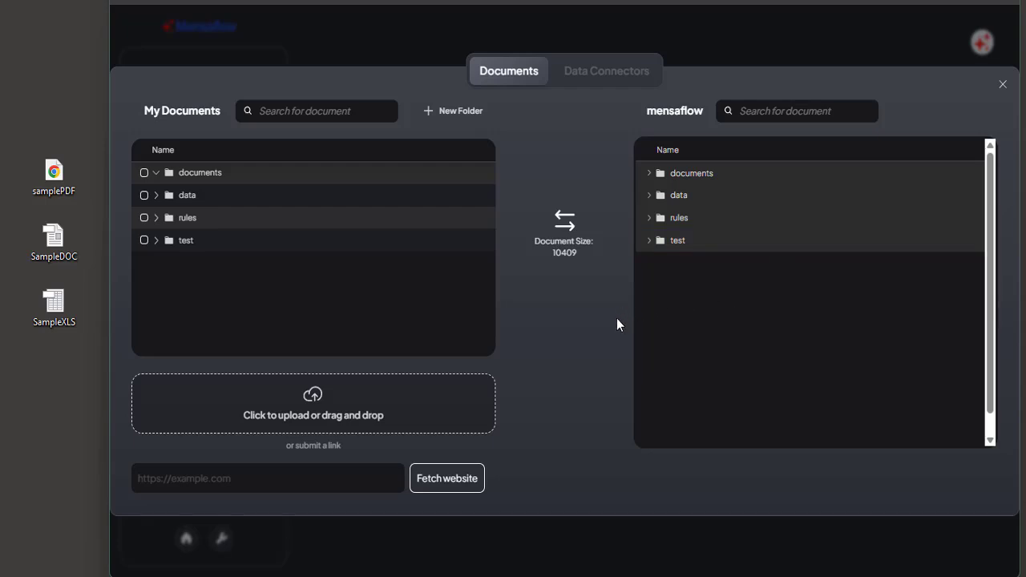
Remove every file in the test folder from the mensaflow workspace
click(653, 225)
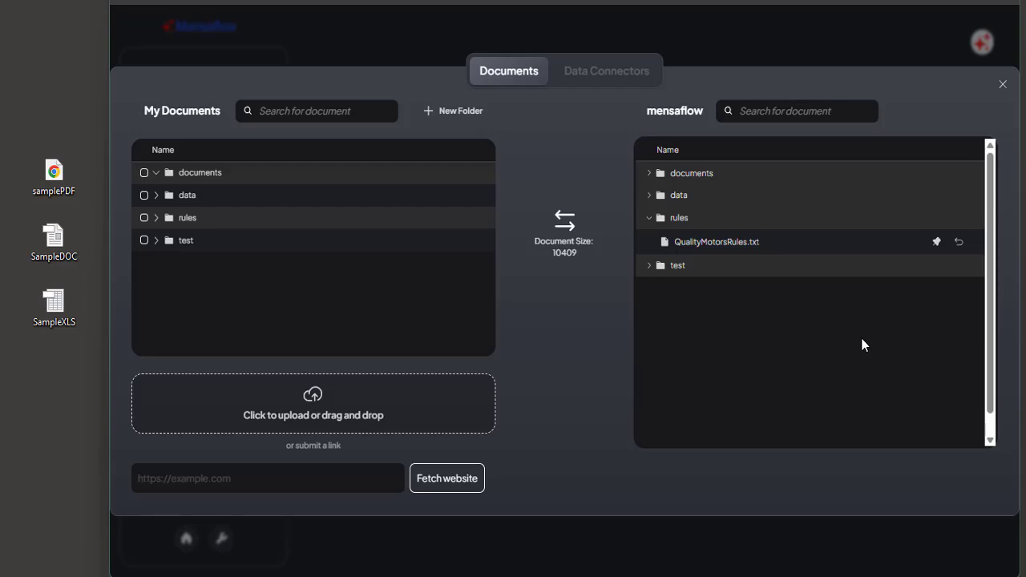
click(658, 267)
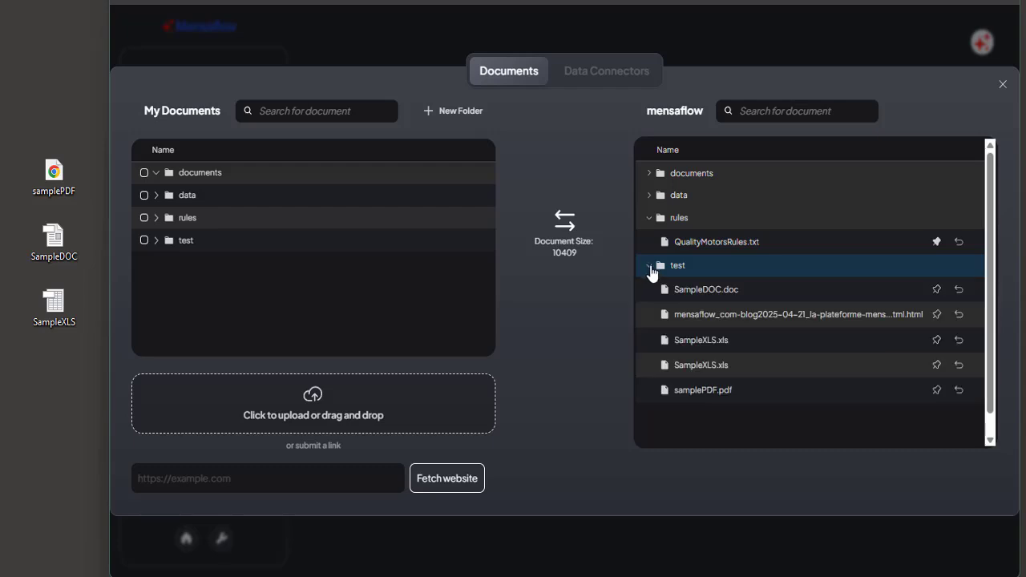
click(959, 291)
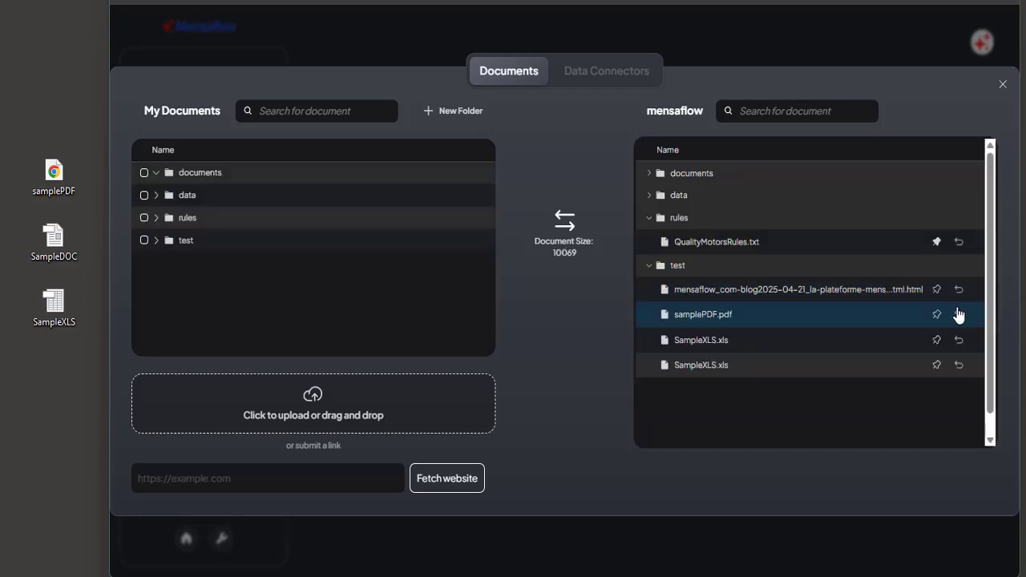
click(958, 290)
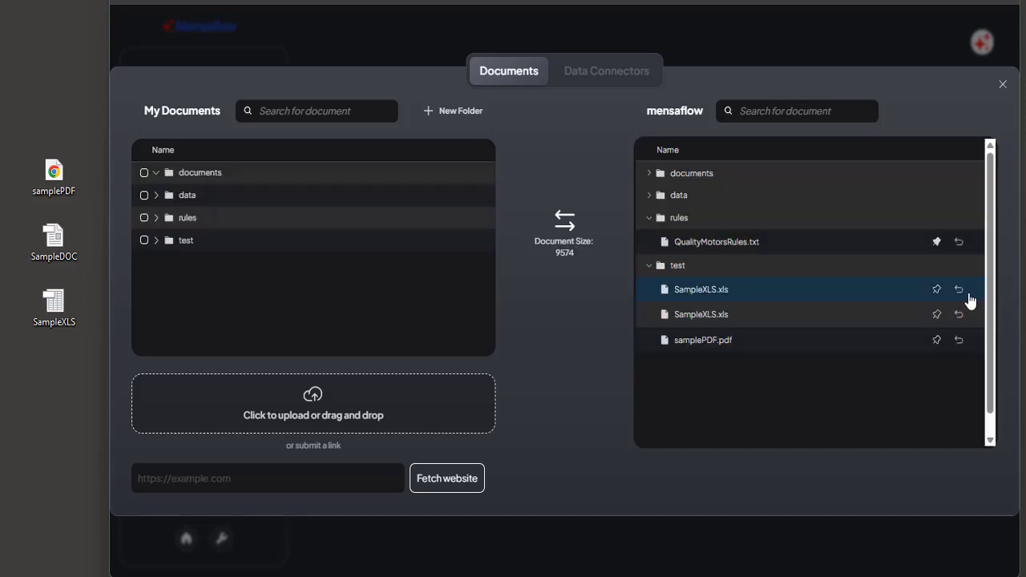
click(959, 291)
click(958, 312)
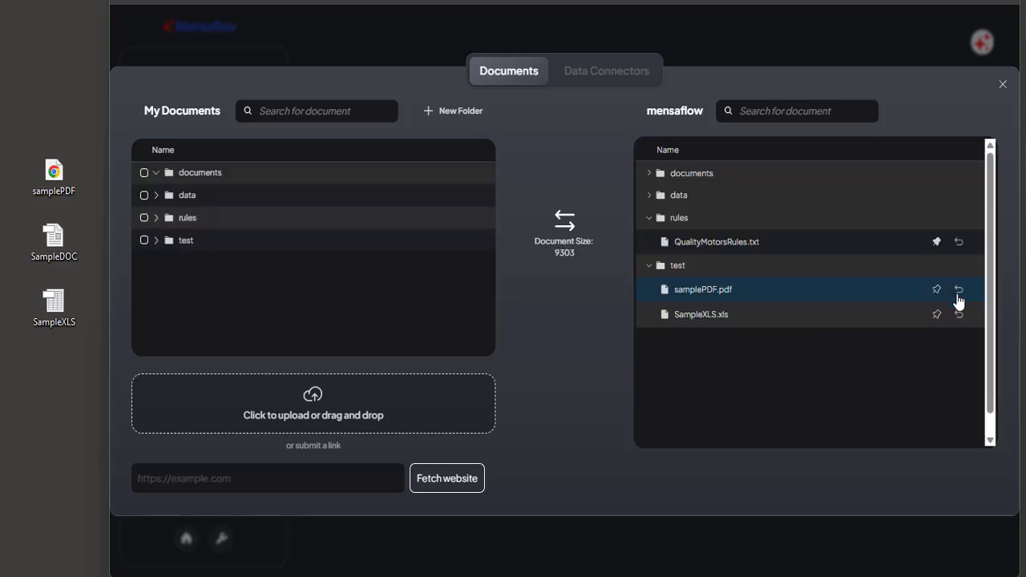
click(959, 292)
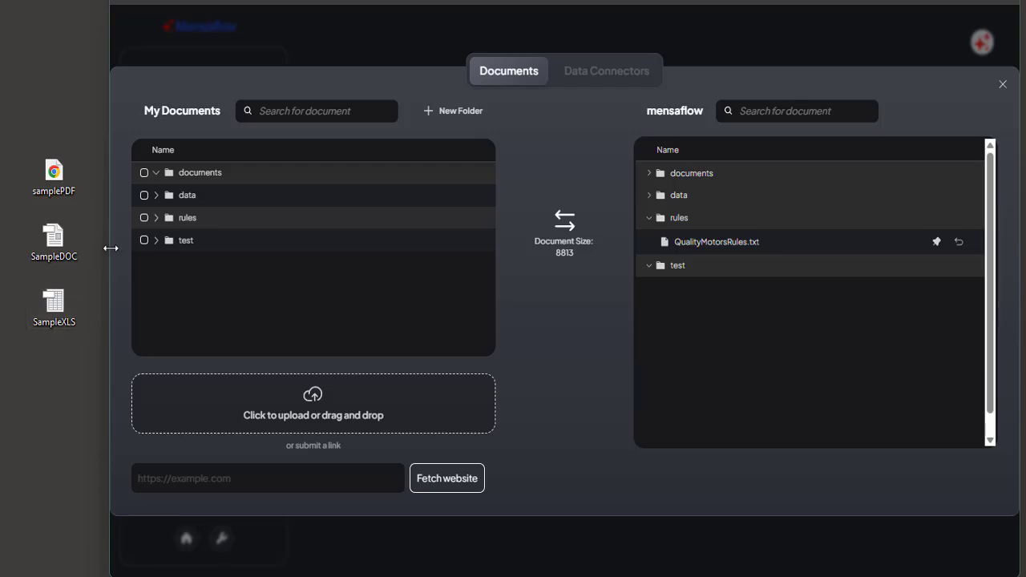
Permanently delete the test folder and all its files from My Documents
click(157, 242)
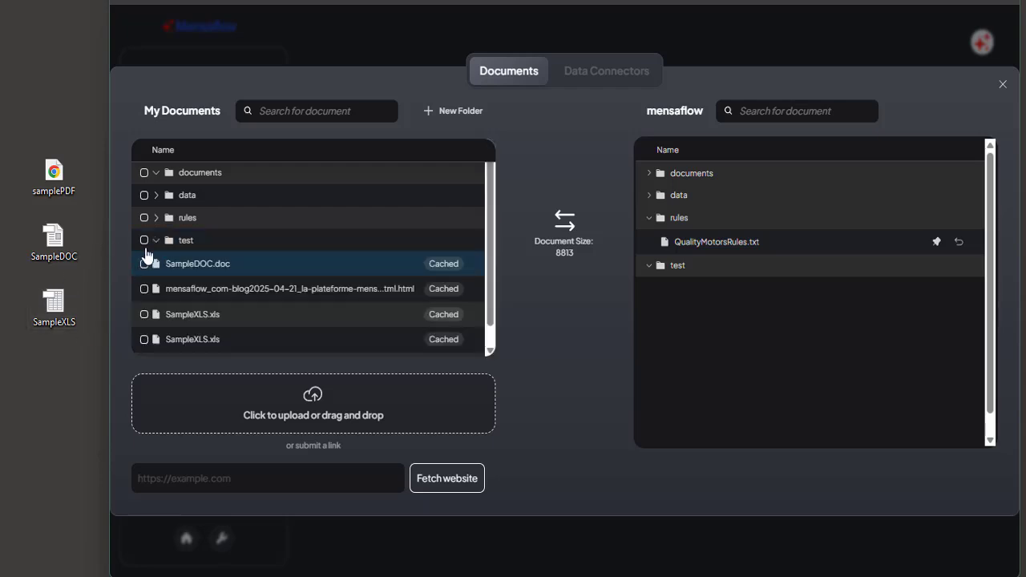
click(144, 239)
click(380, 336)
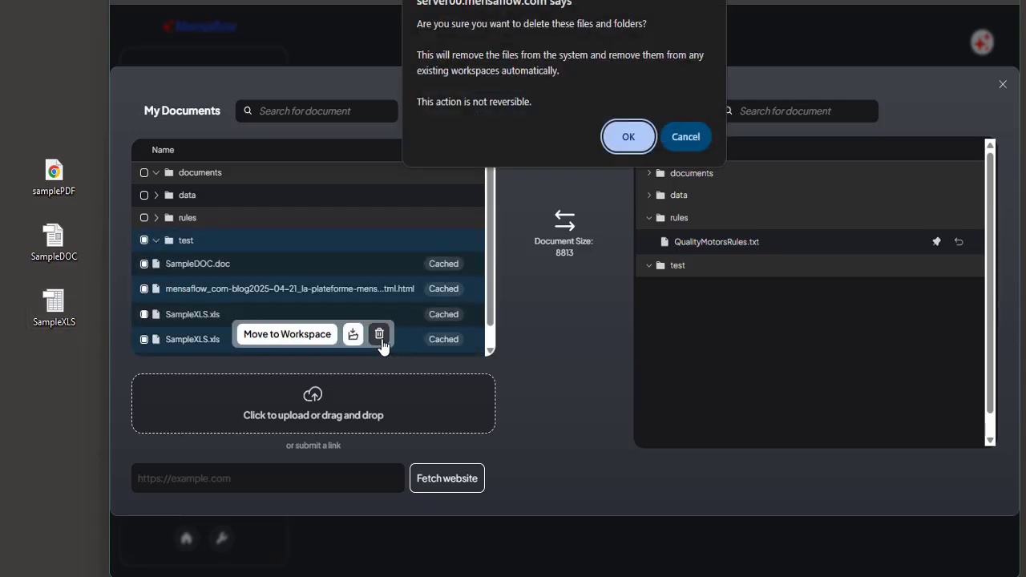
click(622, 138)
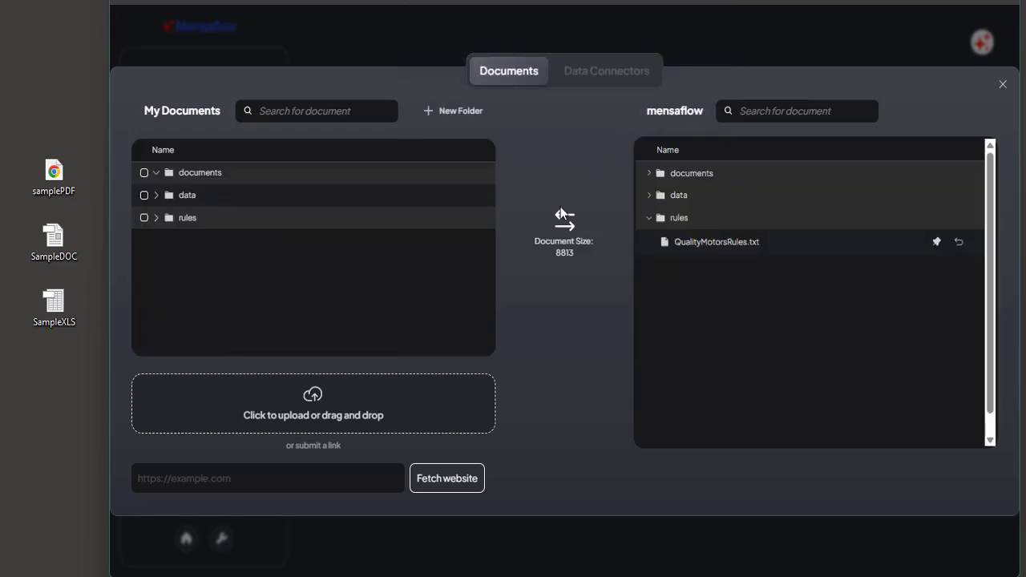
click(649, 219)
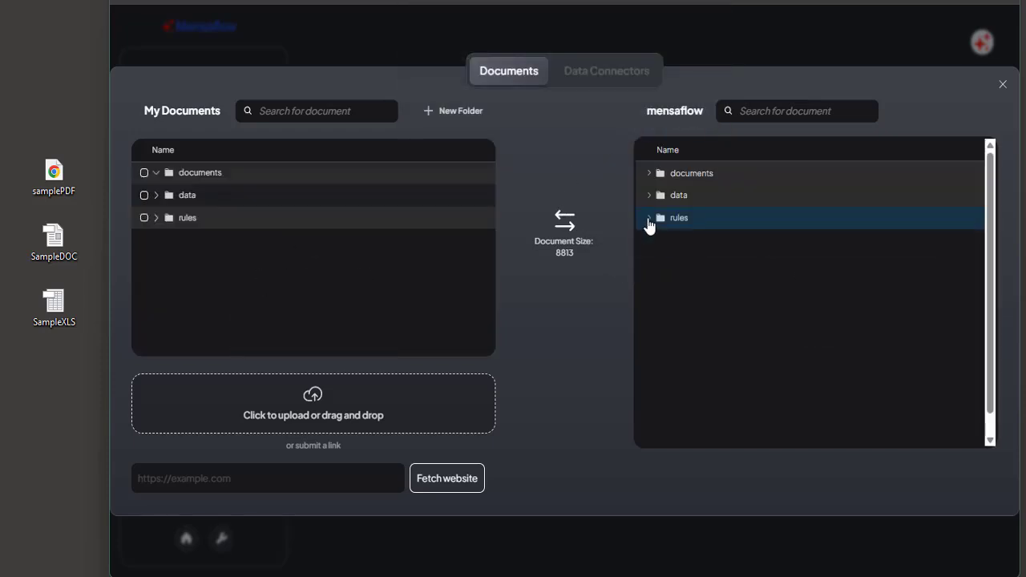
click(648, 219)
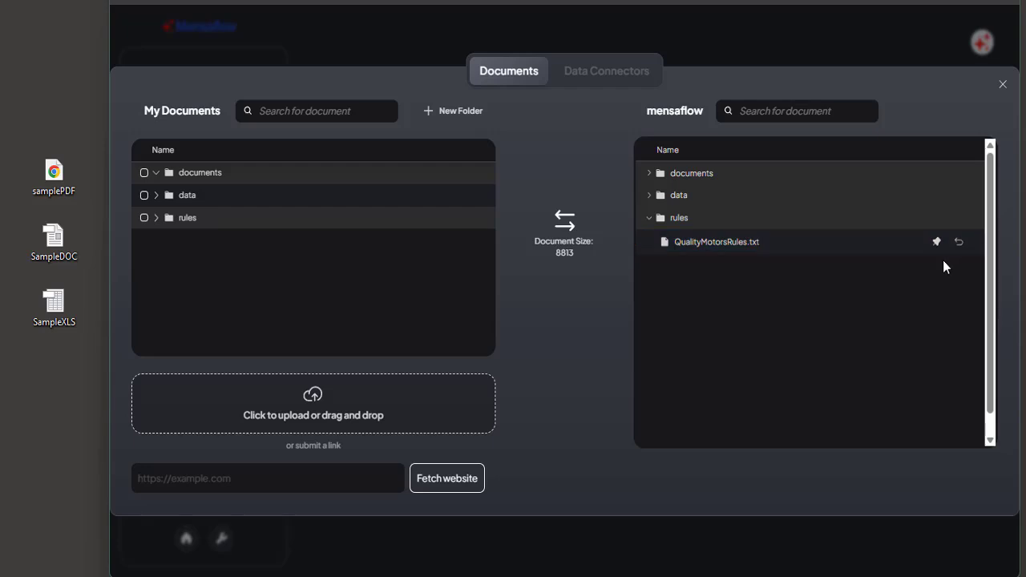